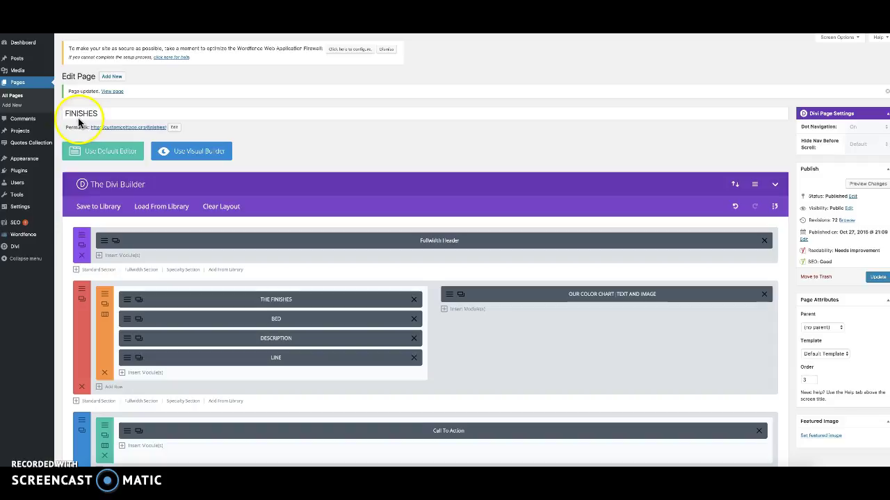
Examine the live Finishes page's two-column layout, from the header down to the contact section.
scroll(427, 132, "down", 1)
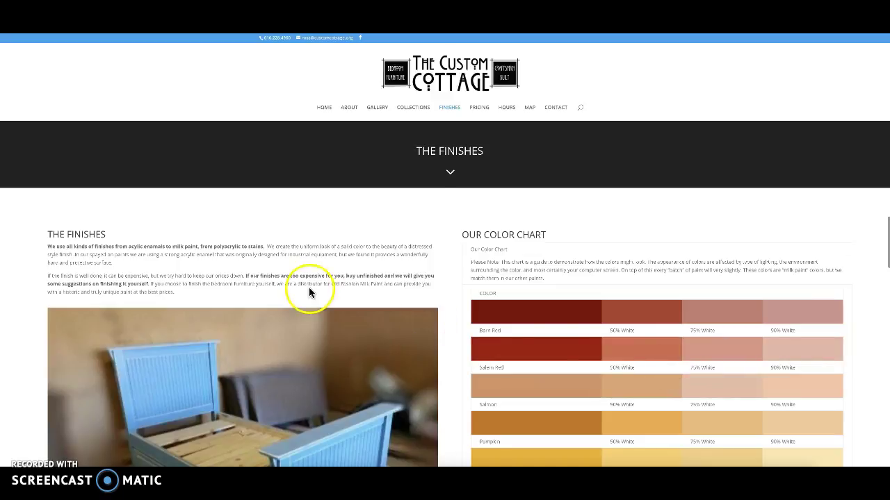
scroll(309, 287, "down", 5)
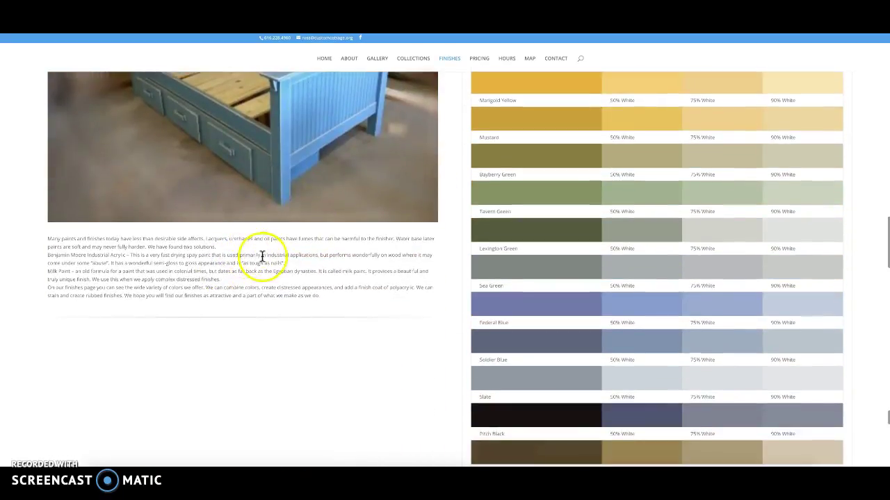
scroll(292, 268, "down", 1)
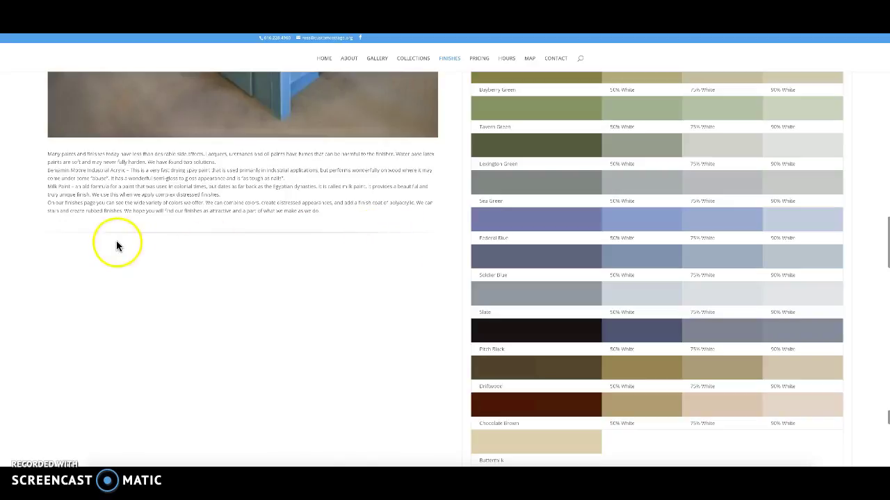
scroll(252, 243, "down", 5)
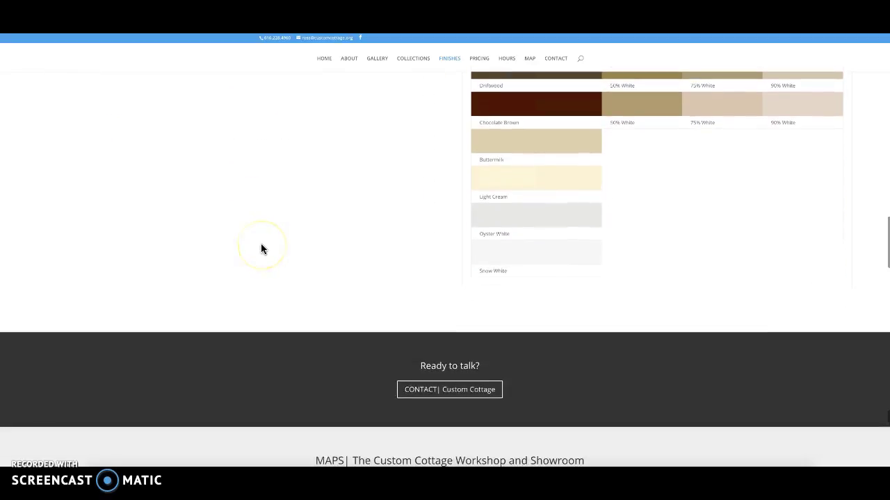
scroll(264, 248, "up", 10)
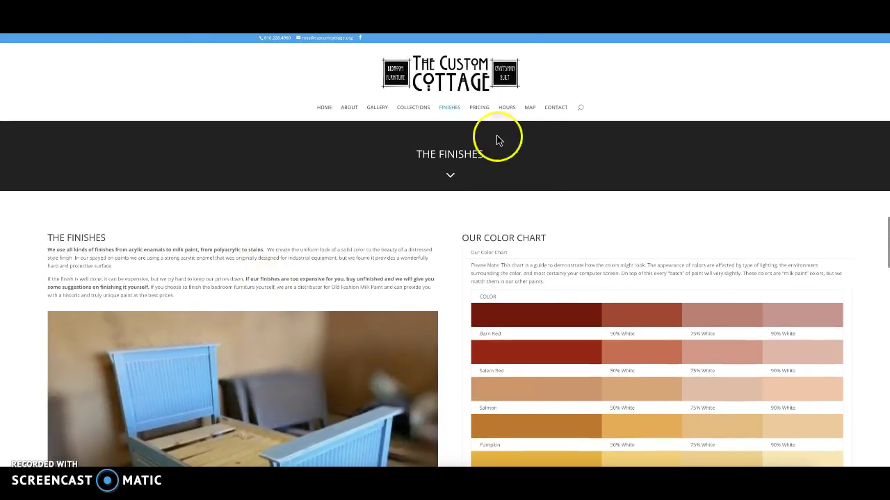
Return to the page editor and add a standard section with a single-column row below the specialty section.
key("ctrl+Tab")
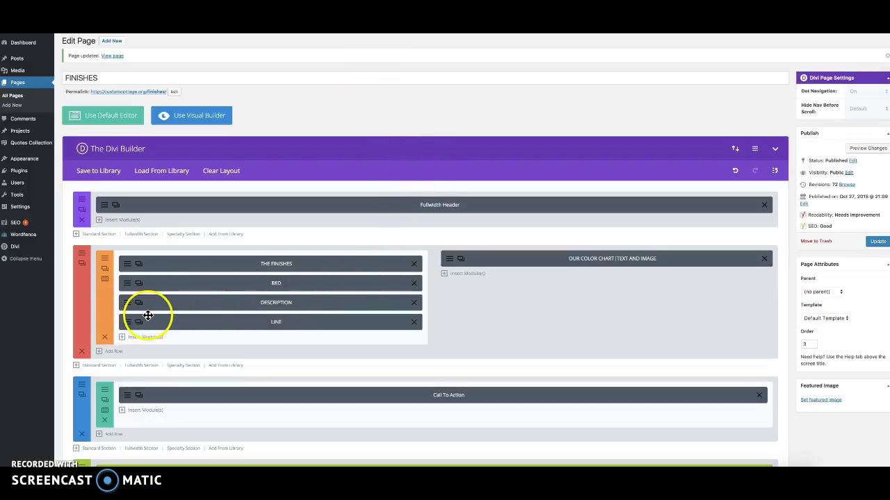
scroll(118, 317, "down", 3)
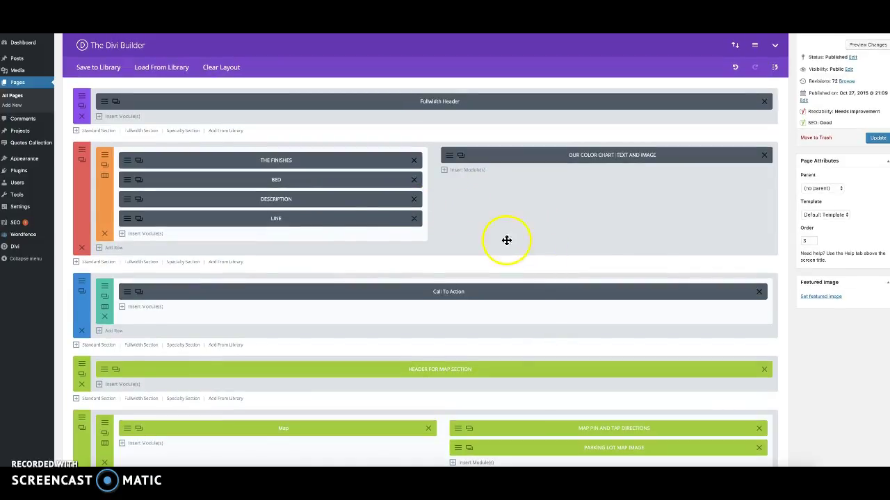
left_click(96, 264)
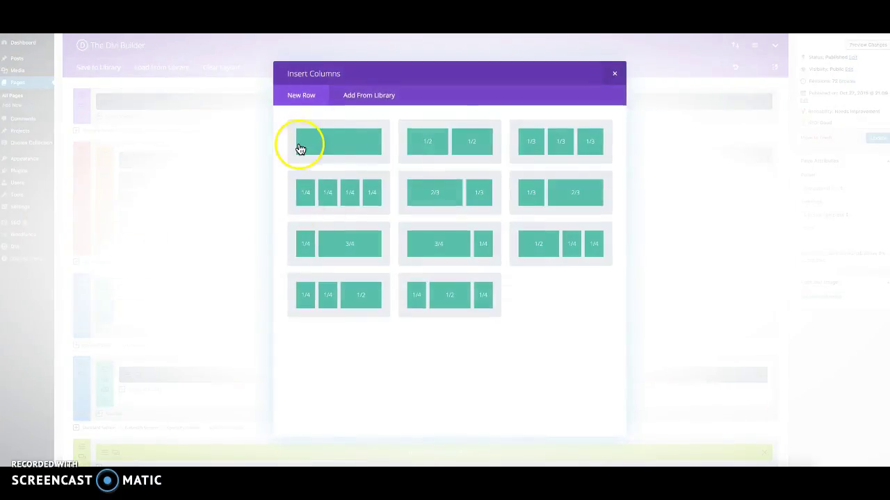
left_click(346, 151)
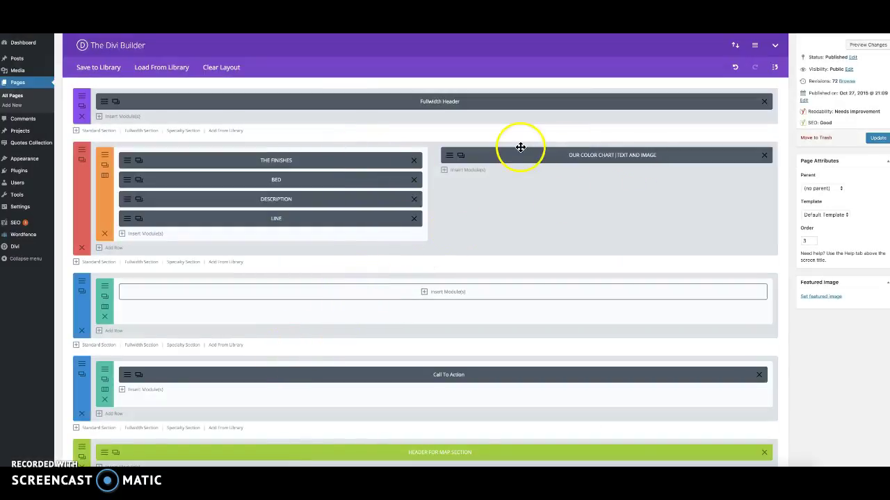
Delete the color chart and LINE modules, and move THE FINISHES, BED and DESCRIPTION into the new standard section.
left_click(764, 156)
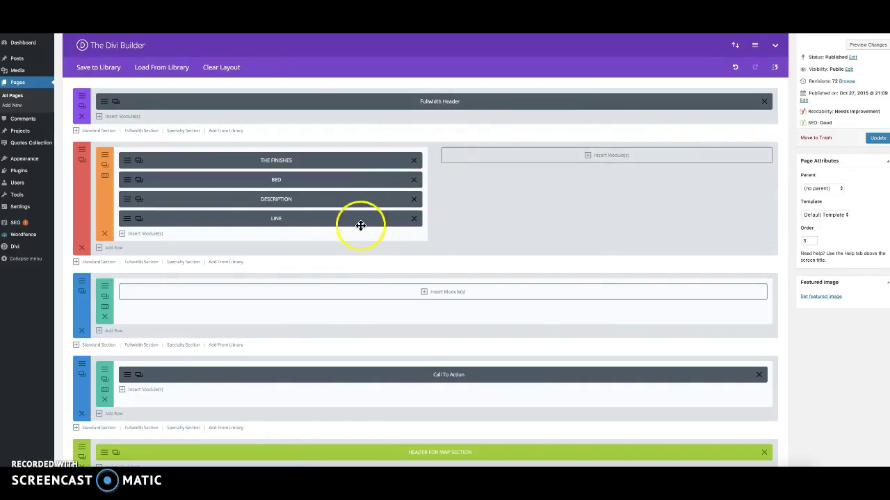
left_click(414, 219)
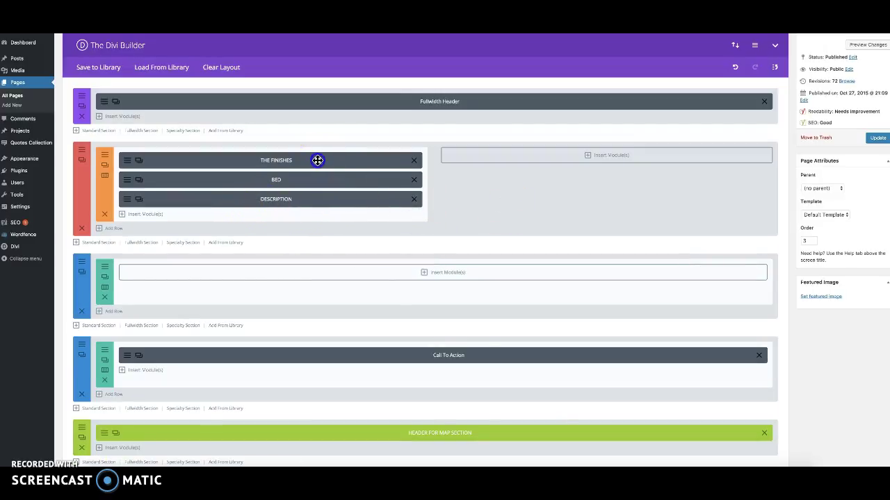
left_click_drag(317, 160, 387, 250)
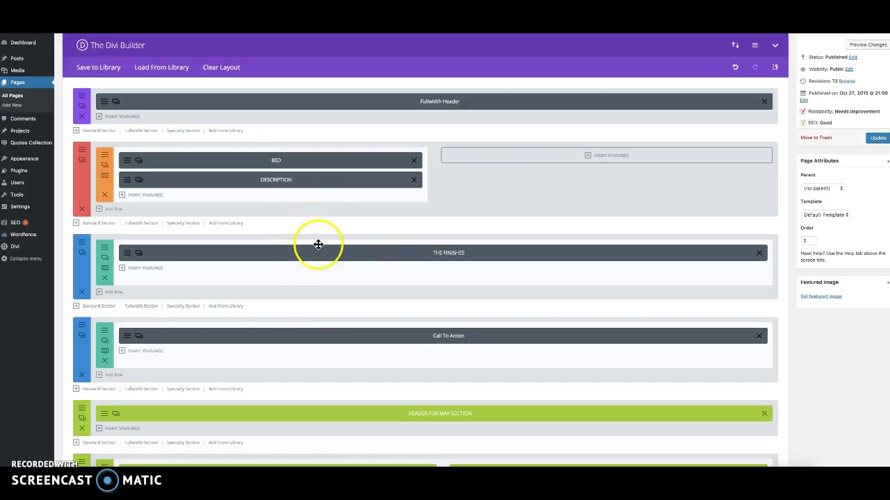
left_click_drag(318, 161, 380, 284)
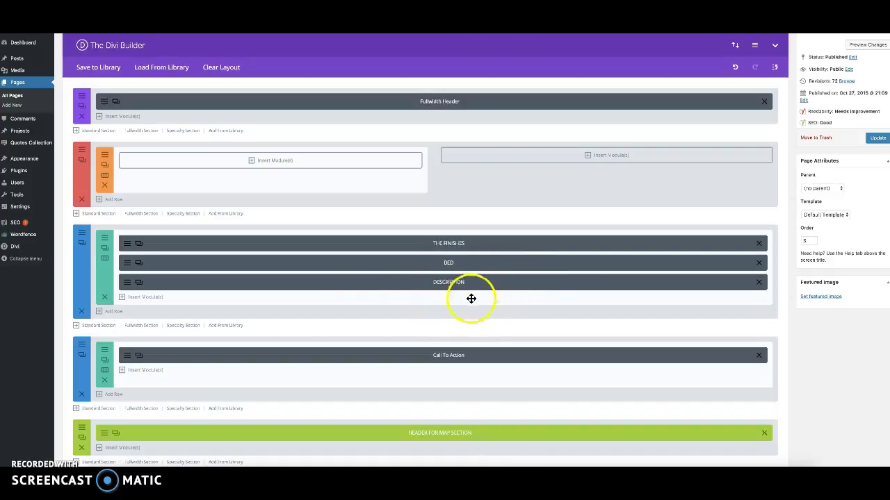
Delete the emptied specialty section and update the FINISHES page.
left_click(82, 201)
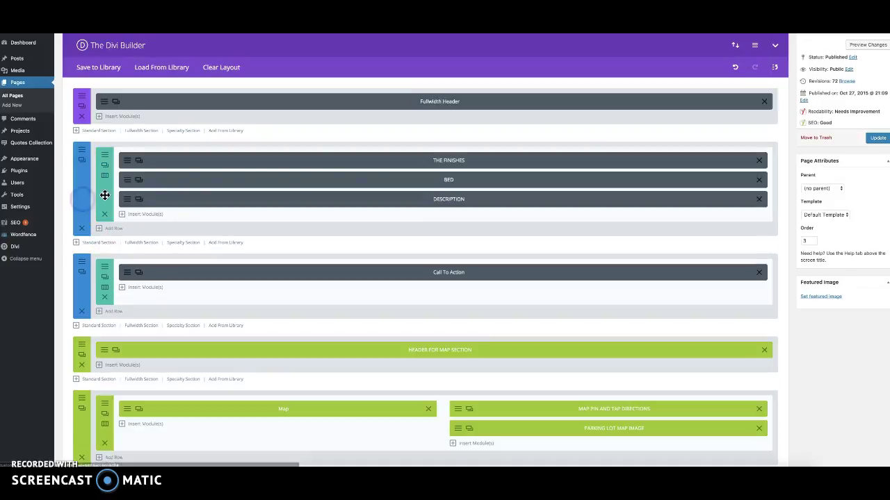
left_click(880, 139)
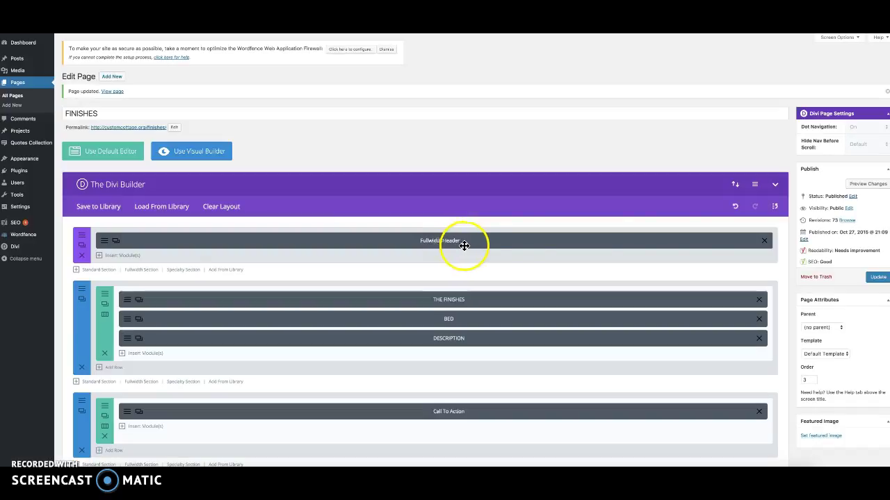
Reload the live Finishes page and examine how the single-column content is laid out.
key("ctrl+Tab")
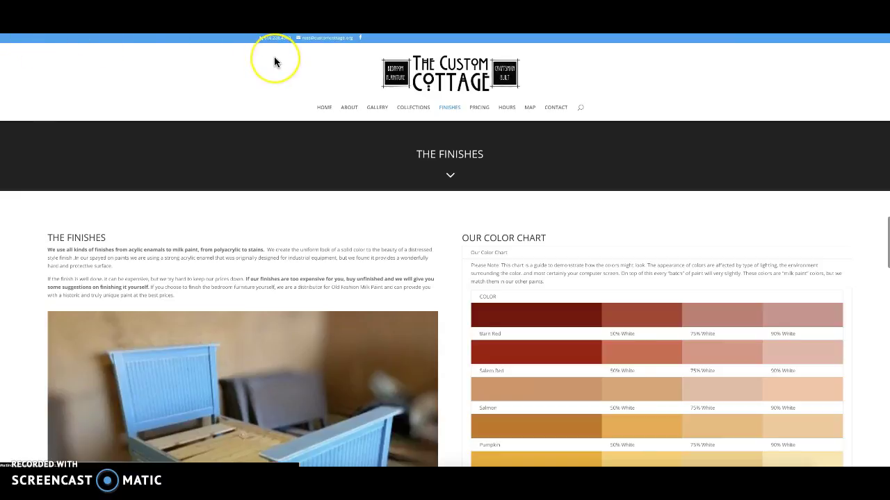
key("F5")
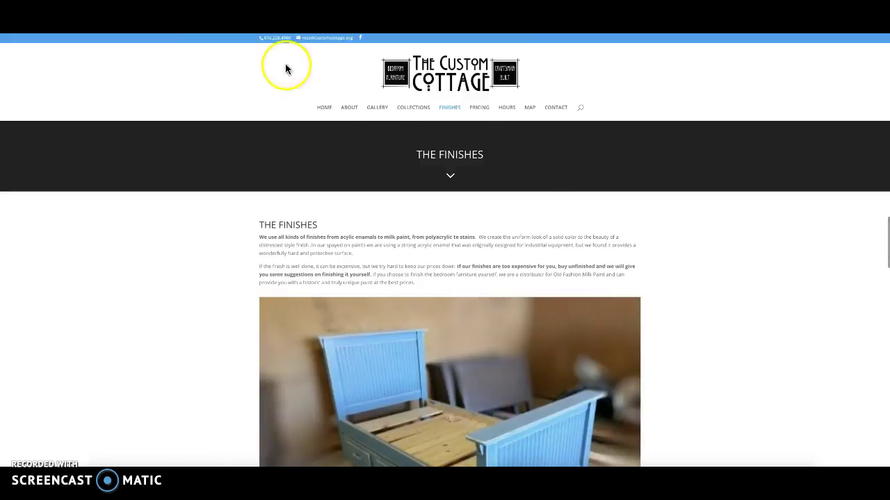
scroll(574, 169, "down", 1)
scroll(686, 192, "down", 3)
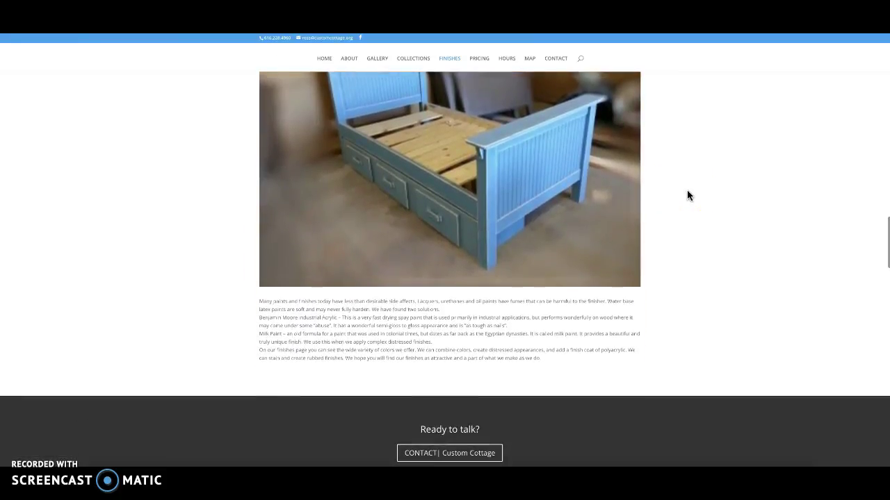
scroll(687, 195, "up", 5)
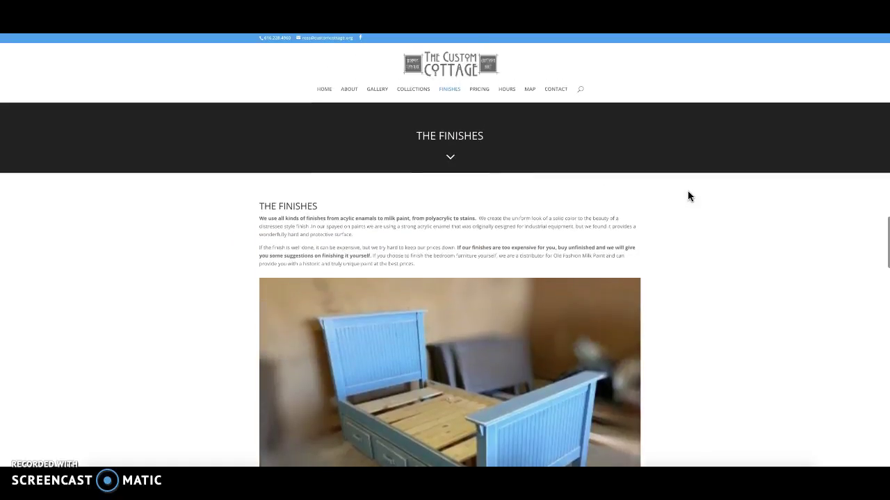
left_click(465, 223)
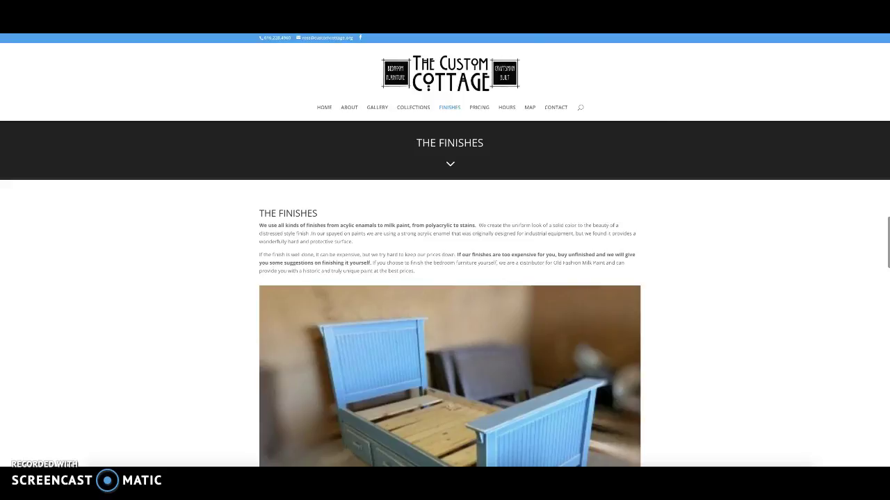
Make the row holding THE FINISHES, BED and DESCRIPTION fullwidth in its row settings and save.
key("ctrl+Tab")
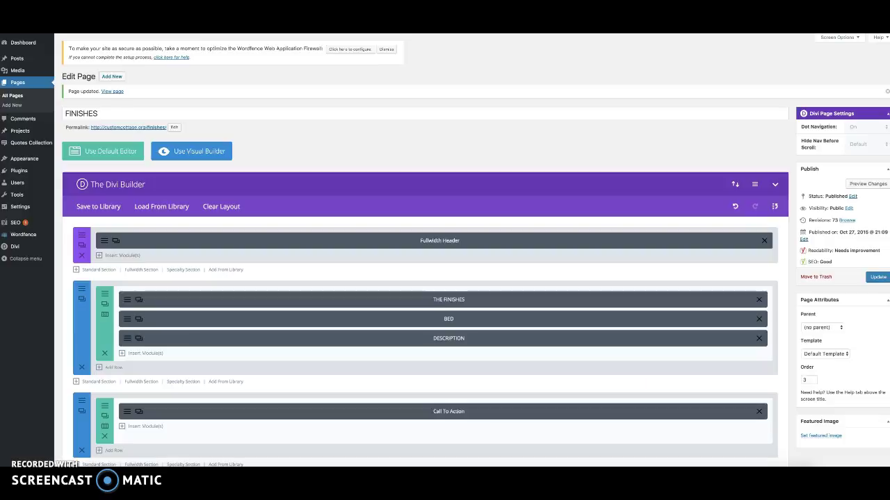
left_click(105, 298)
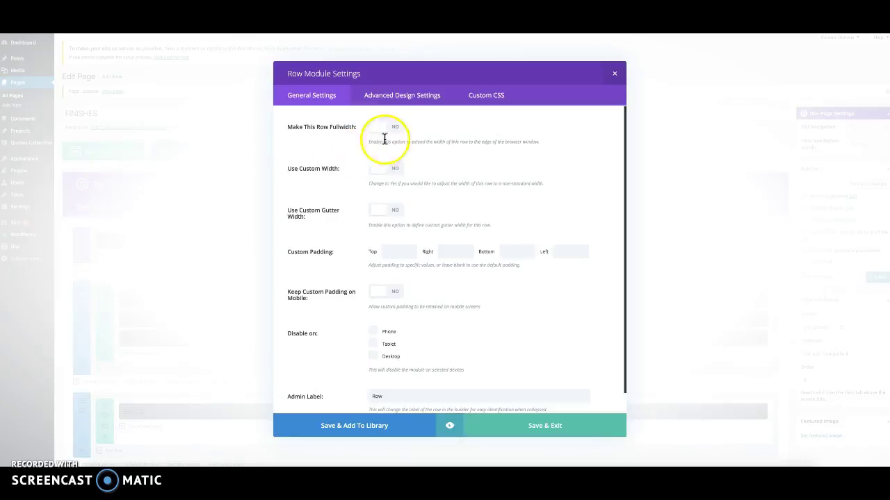
left_click(388, 126)
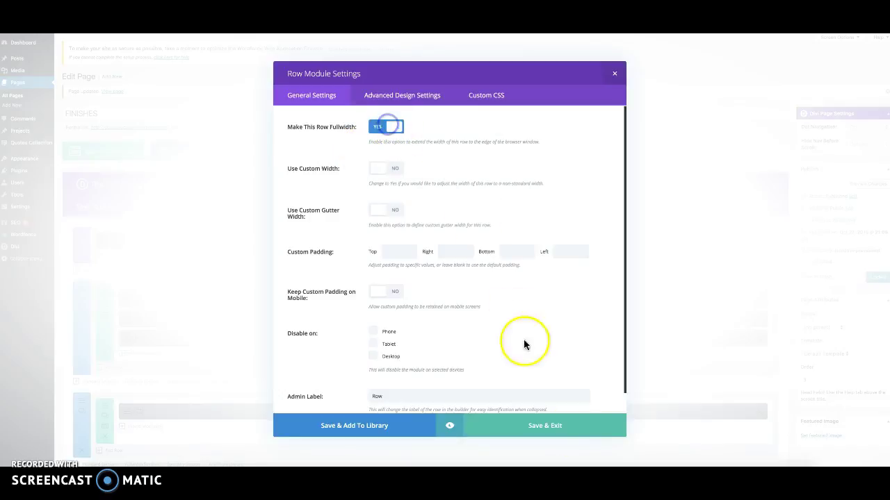
left_click(549, 424)
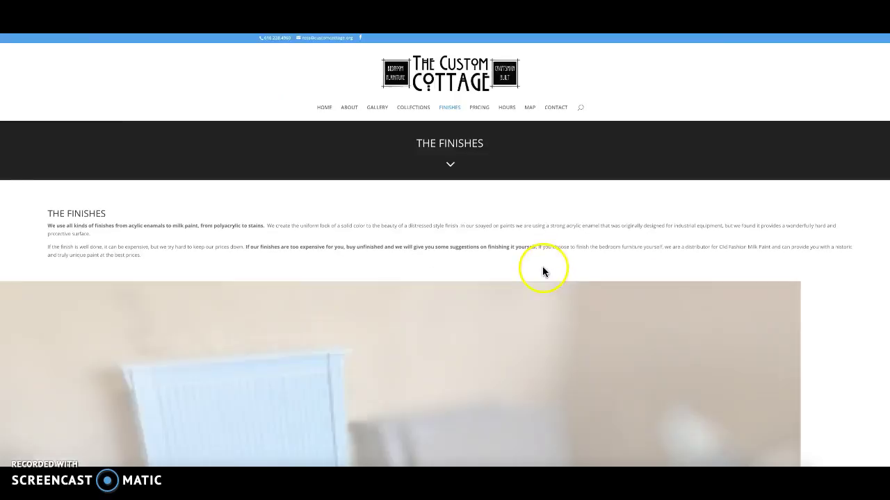
Examine the text and bed image in the fullwidth row on the live page.
scroll(572, 267, "down", 8)
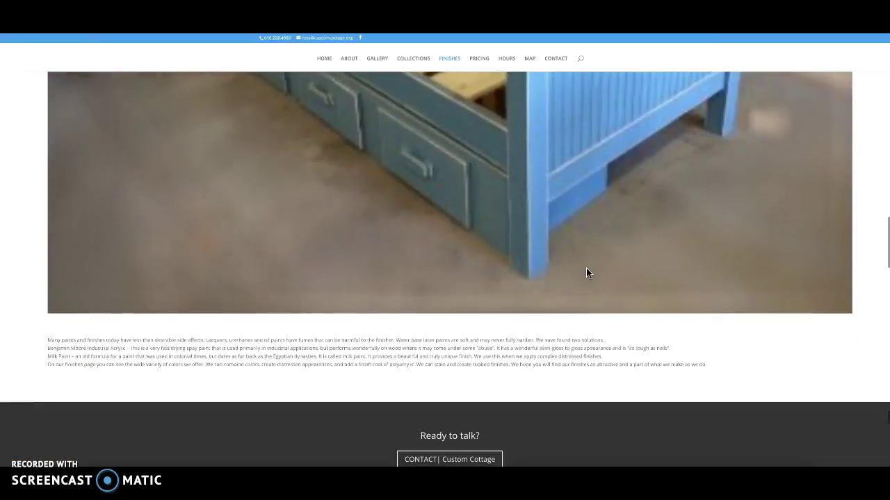
scroll(586, 269, "up", 3)
scroll(586, 268, "up", 2)
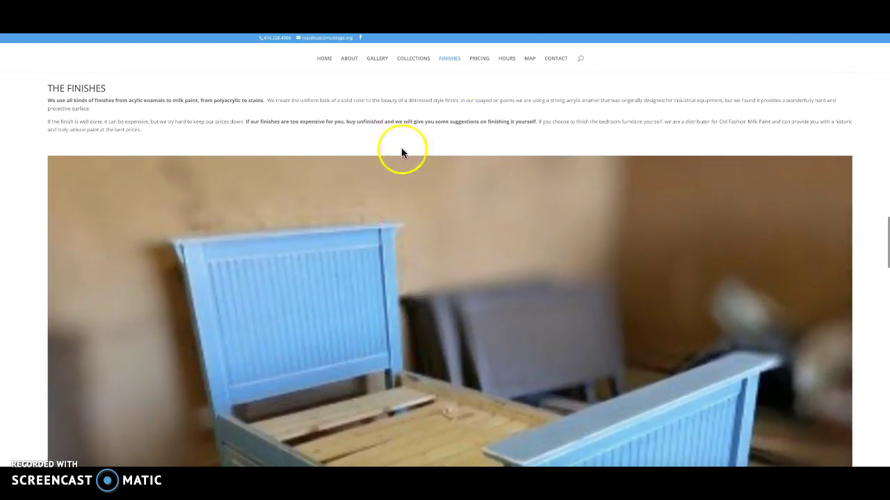
Turn off the row's fullwidth option, enable a custom width of 80%, save the settings and update the page.
key("super+Left")
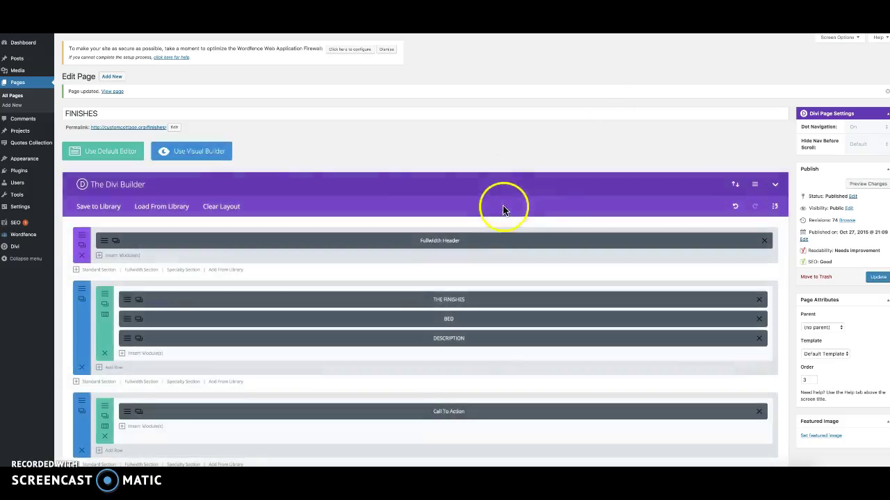
left_click(105, 295)
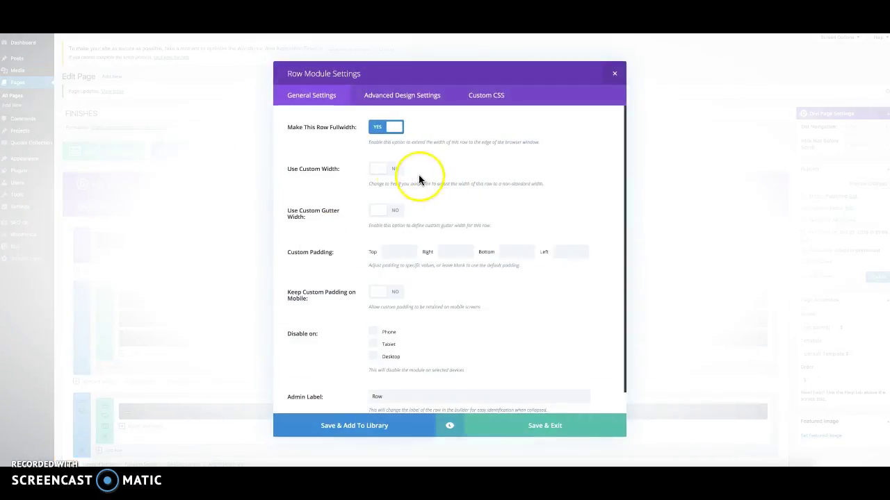
left_click(383, 130)
left_click(375, 169)
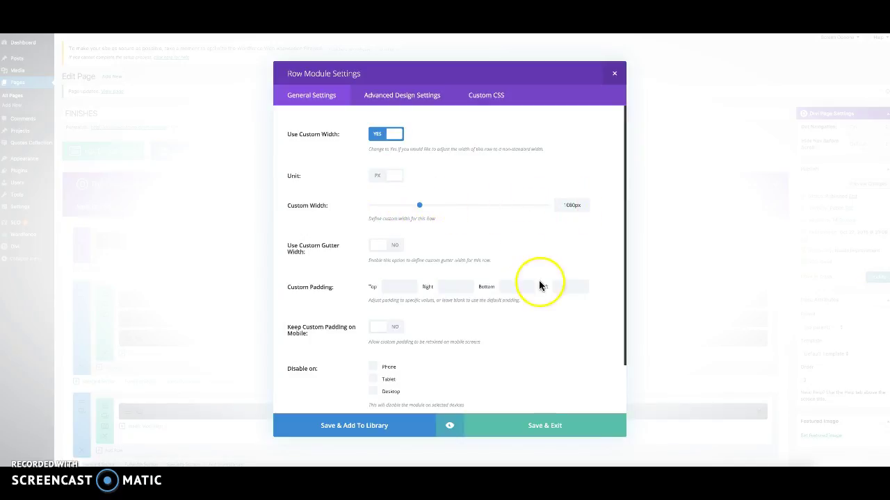
left_click(398, 182)
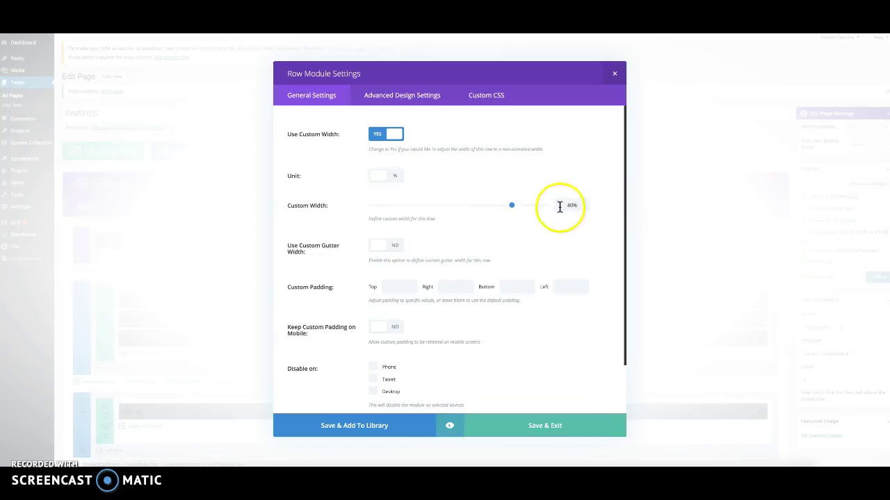
left_click(536, 426)
left_click(877, 276)
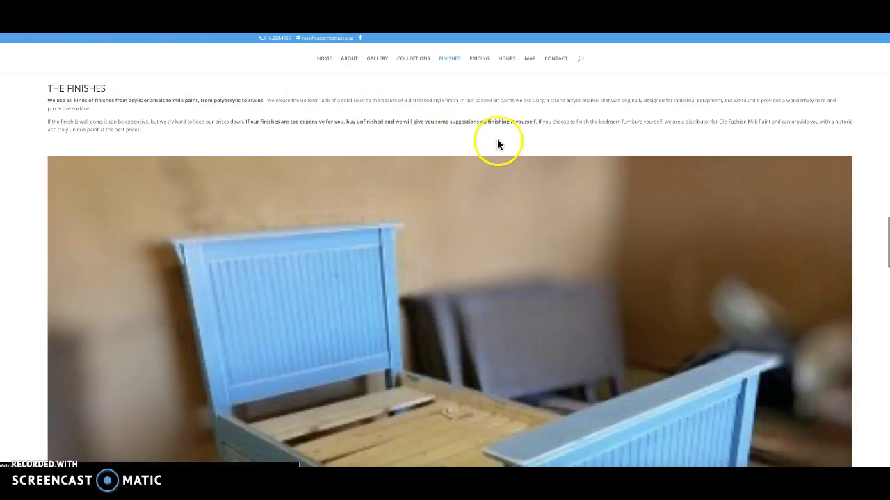
Reload the live Finishes page and examine the text and bed image at the row's custom width.
key("F5")
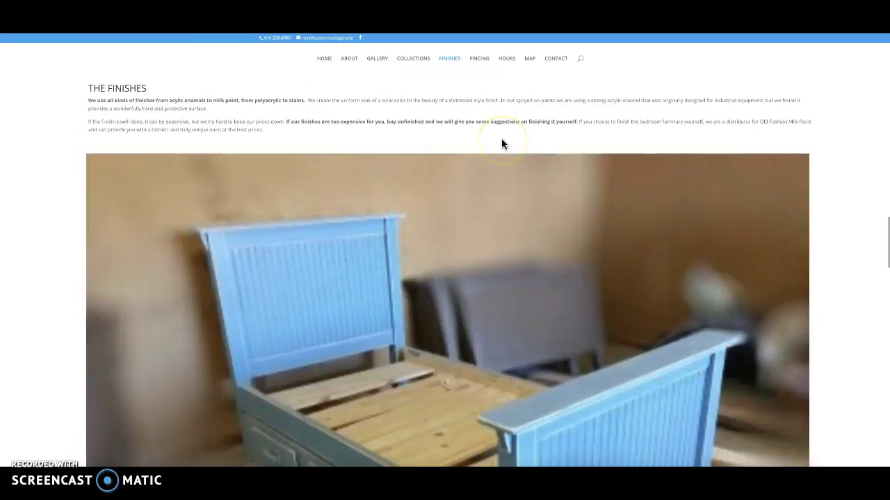
scroll(579, 155, "up", 3)
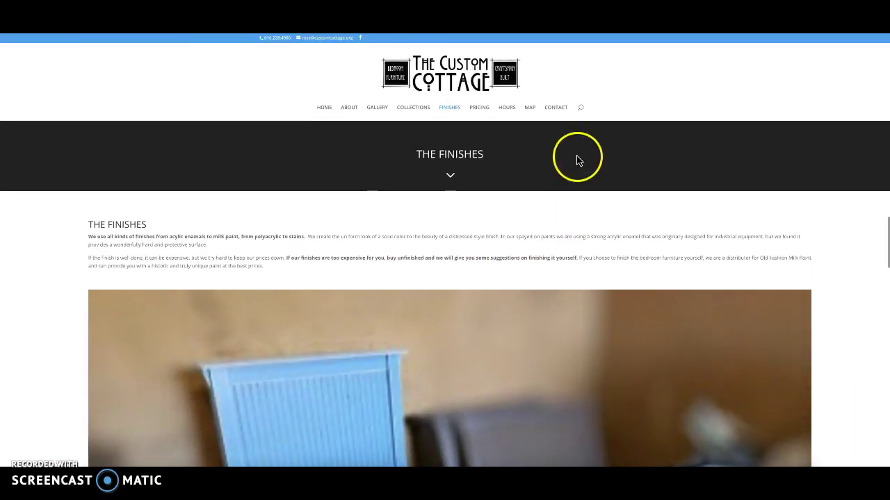
scroll(581, 190, "down", 2)
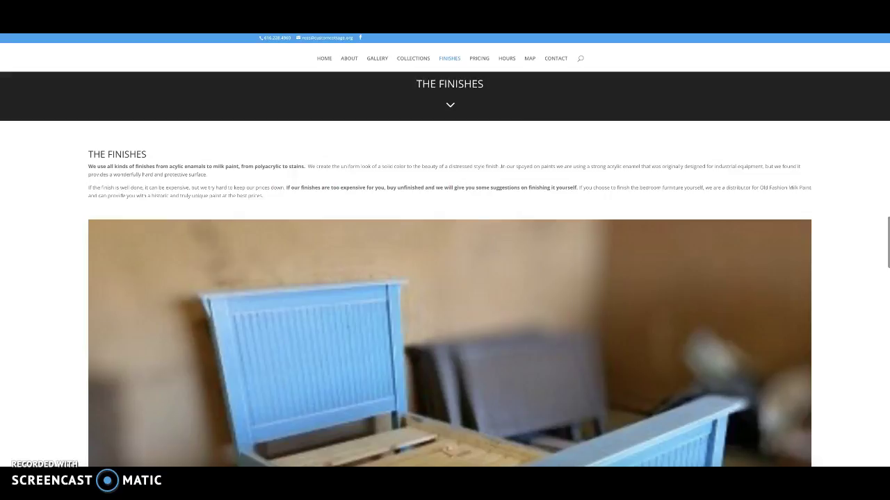
scroll(680, 94, "up", 2)
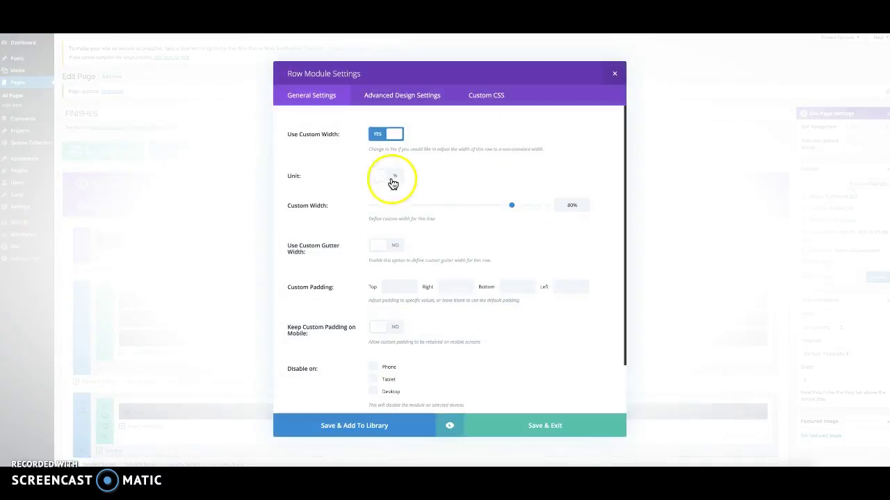
Switch the row's custom width unit to pixels, save the settings, update the page and check the live Finishes page.
left_click(393, 178)
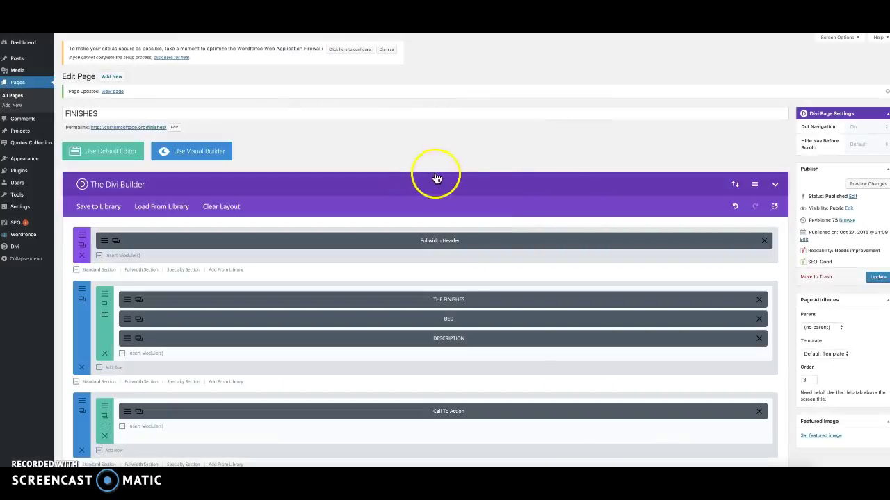
left_click(878, 278)
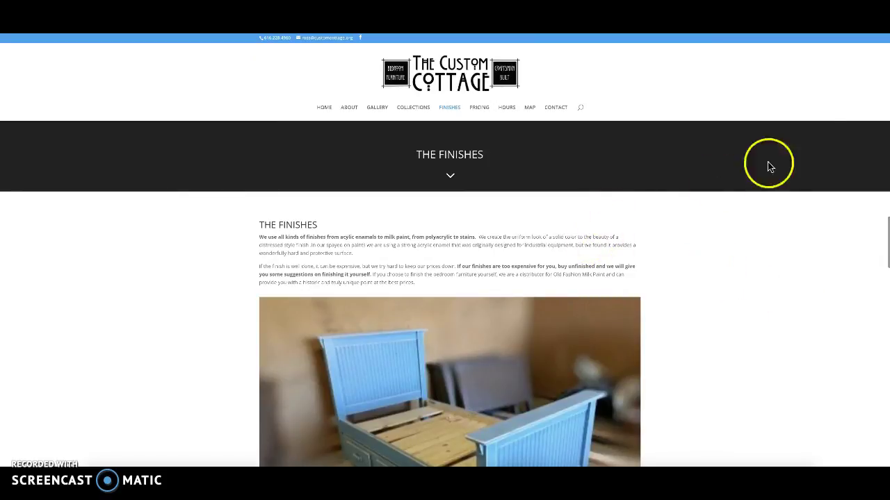
key("ctrl+Tab")
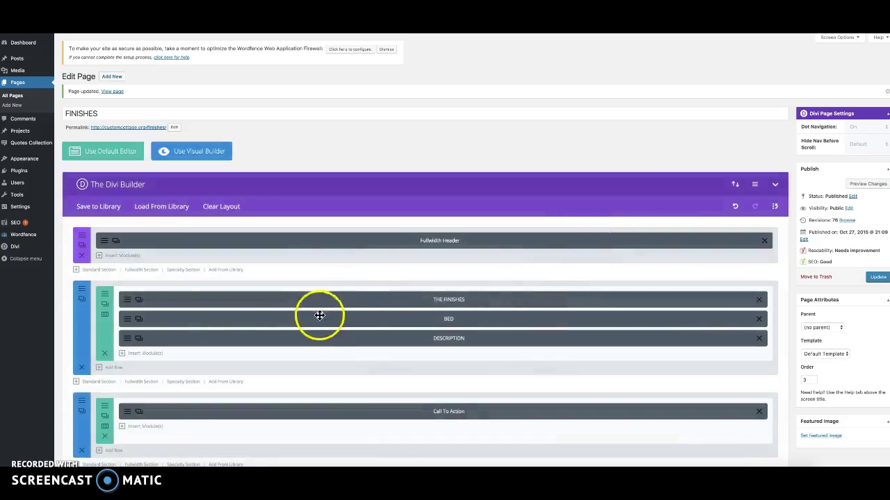
Set the custom width of the row holding THE FINISHES, BED and DESCRIPTION to 1200px, save the settings and update the page.
left_click(103, 295)
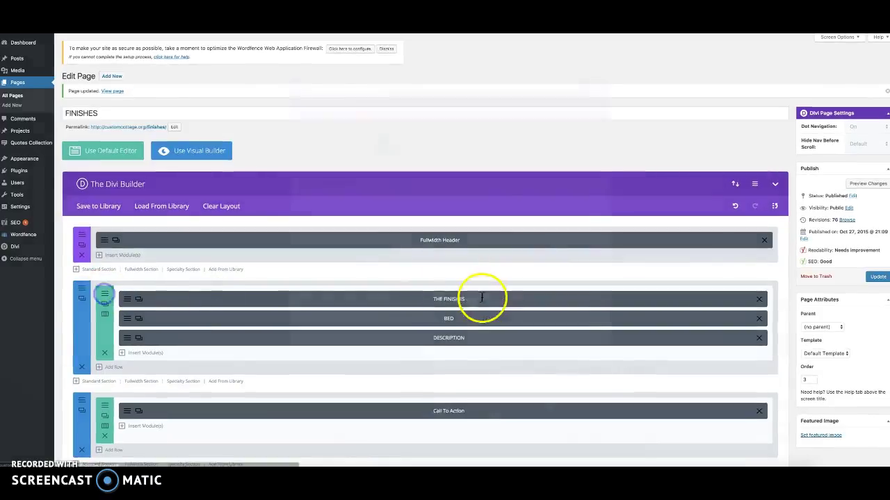
left_click(418, 205)
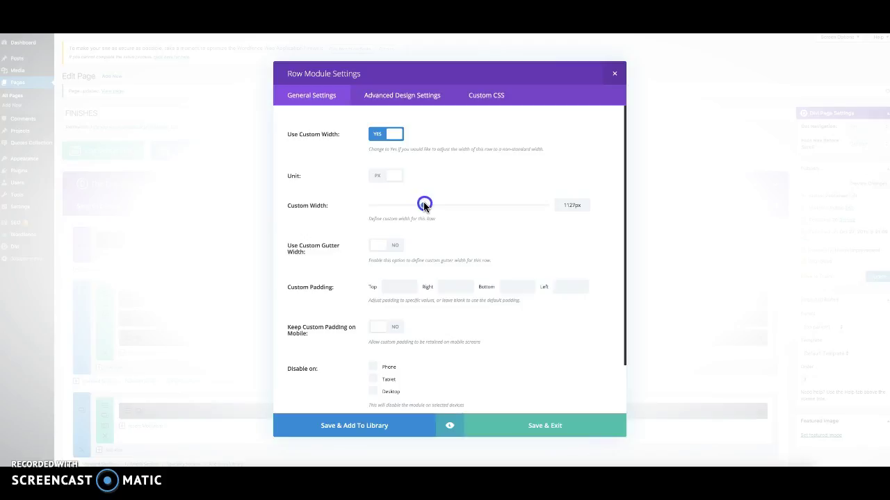
left_click(571, 205)
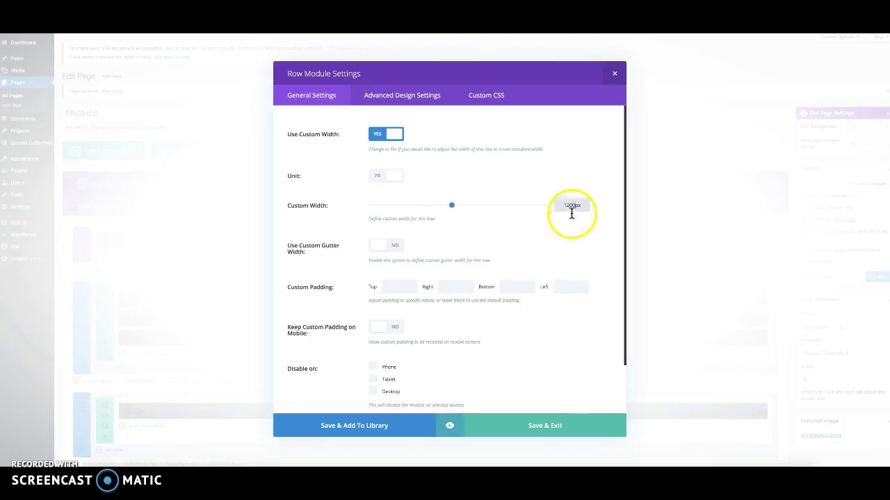
left_click(563, 356)
left_click(554, 421)
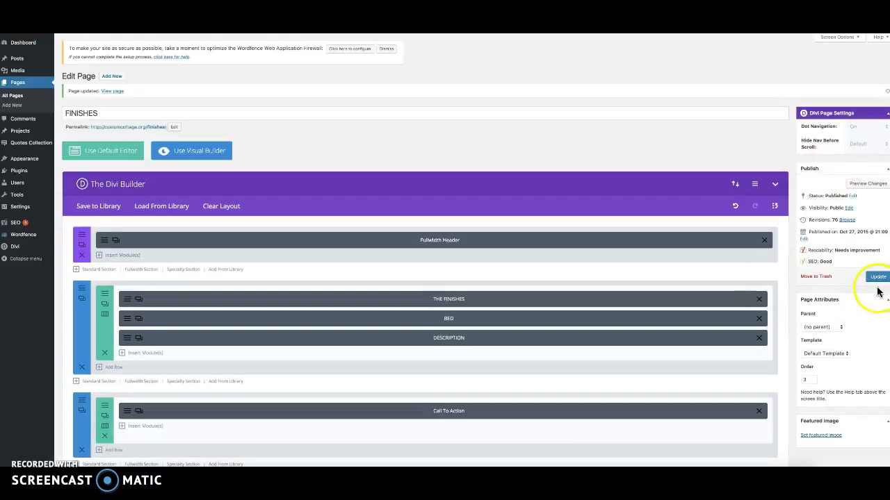
left_click(877, 278)
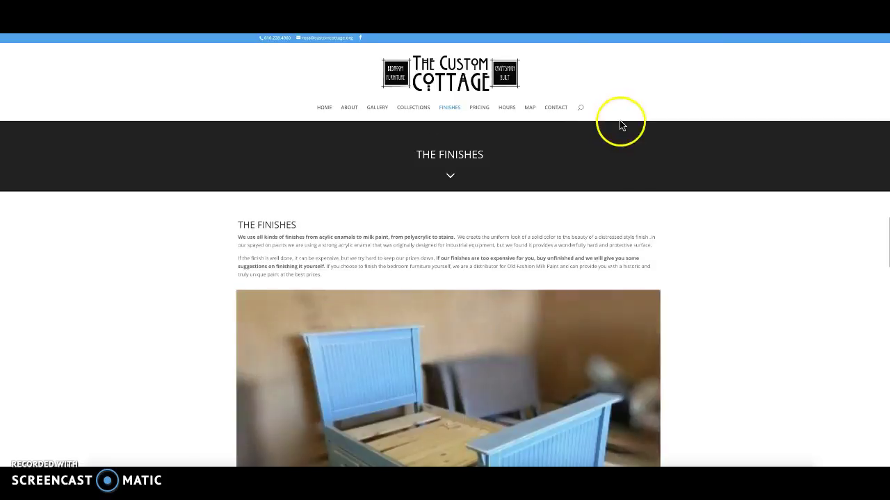
Examine the live Finishes page from the text and bed image down to the contact form at the 1200px row width.
scroll(634, 123, "down", 4)
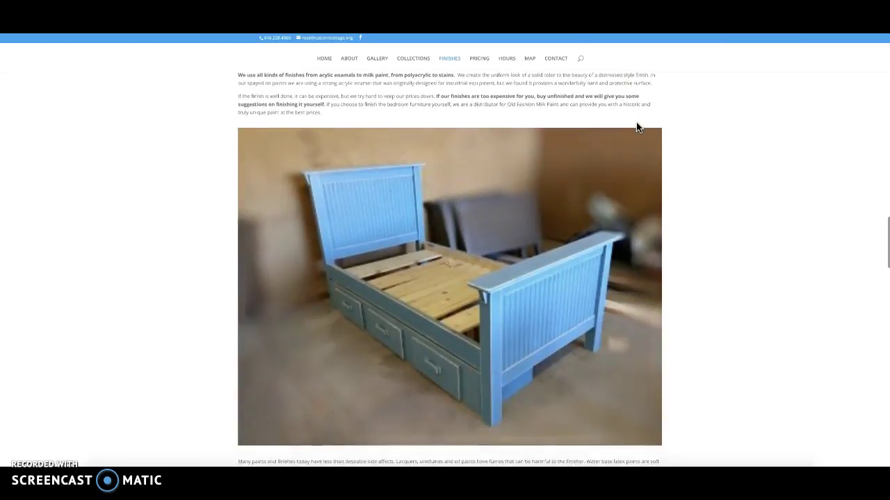
scroll(641, 127, "down", 3)
scroll(643, 129, "up", 1)
scroll(643, 130, "up", 3)
scroll(643, 129, "down", 5)
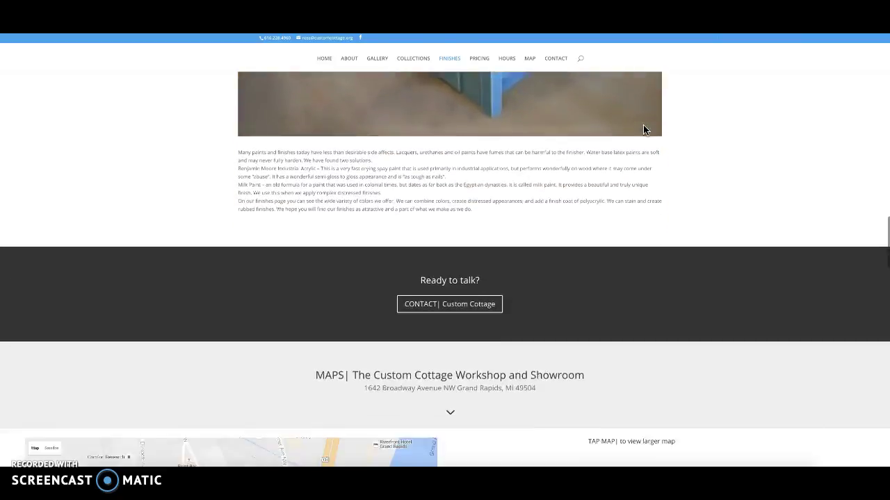
scroll(643, 129, "down", 2)
left_click(620, 129)
scroll(619, 129, "down", 3)
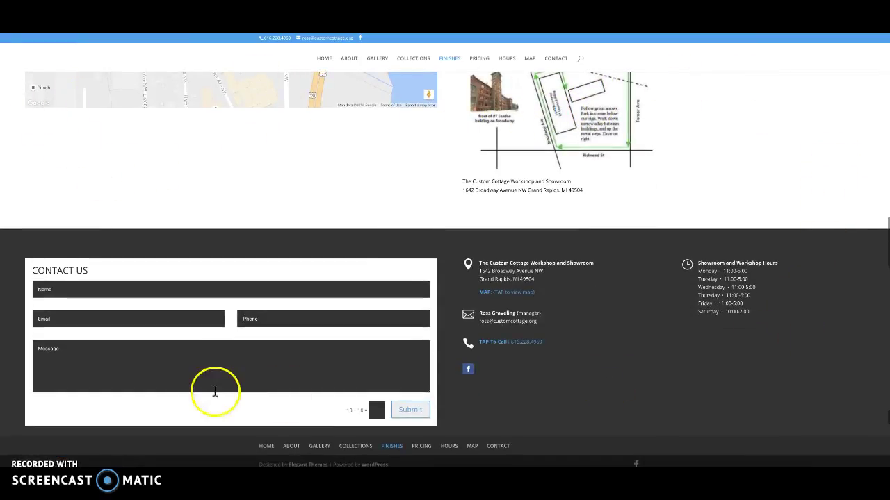
scroll(179, 382, "up", 5)
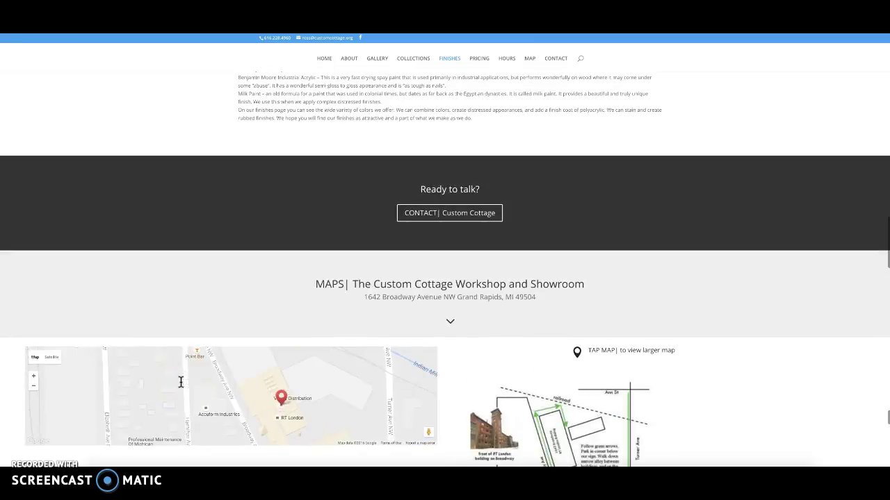
scroll(500, 274, "up", 5)
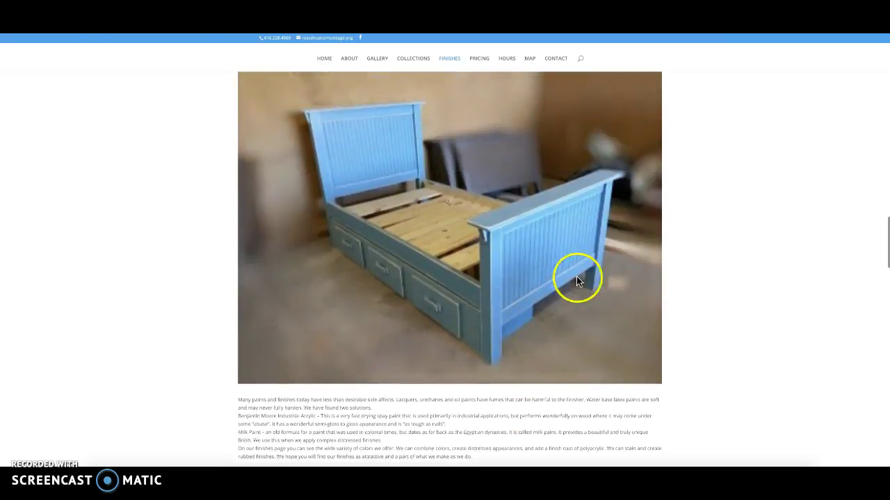
scroll(608, 263, "up", 3)
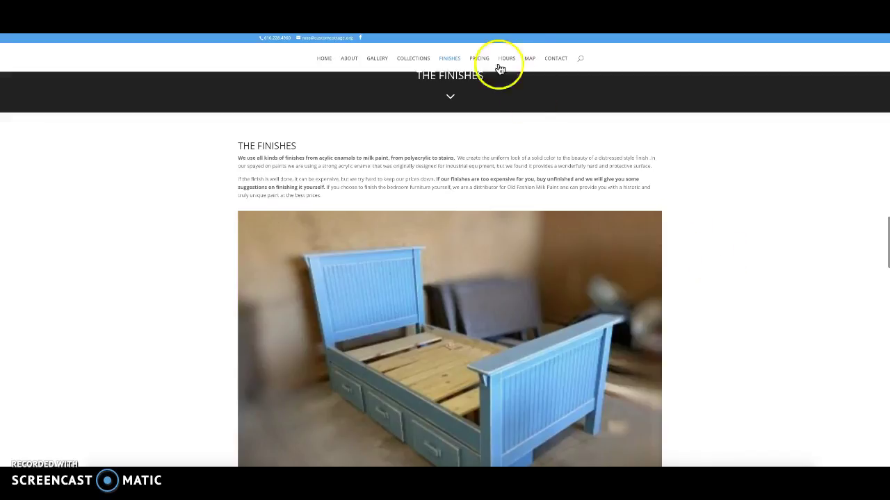
Change the row's custom width unit to percent, set the width to 70%, save the settings and update the page.
key("alt+Left")
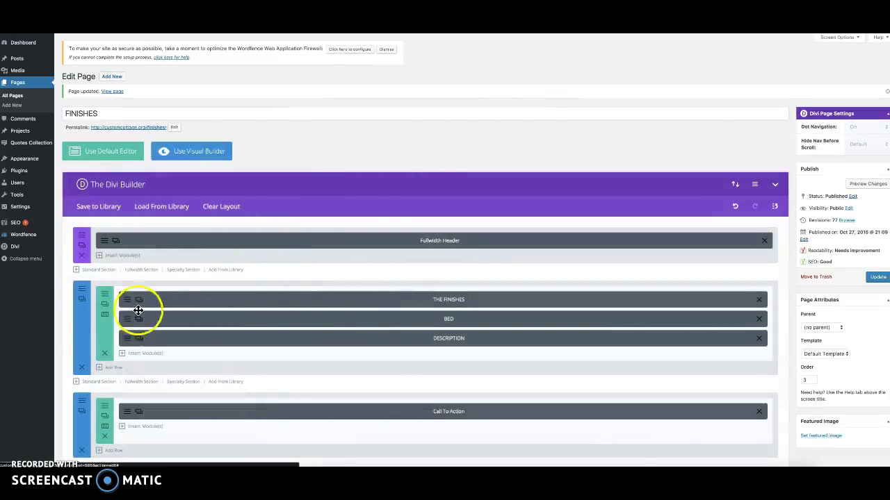
left_click(104, 294)
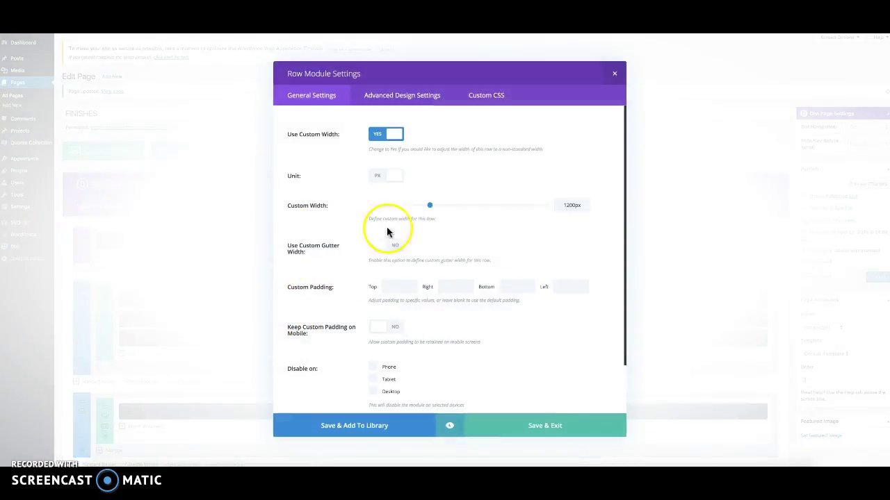
left_click(389, 178)
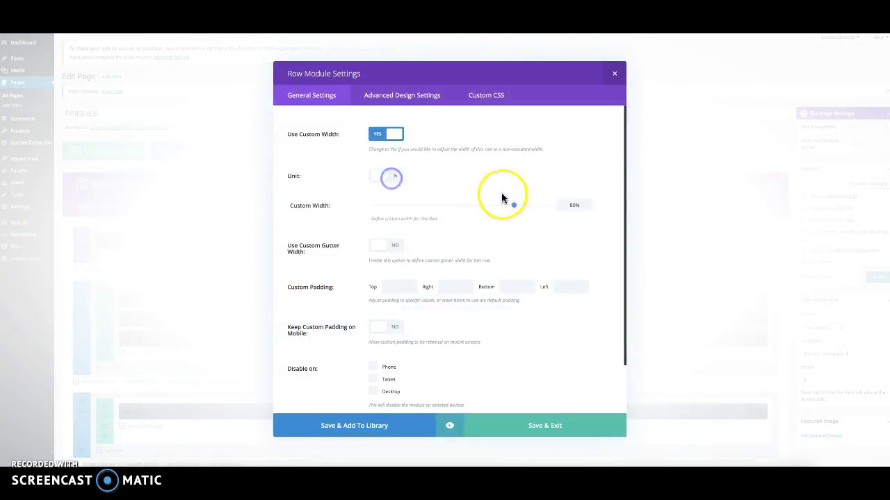
left_click(568, 206)
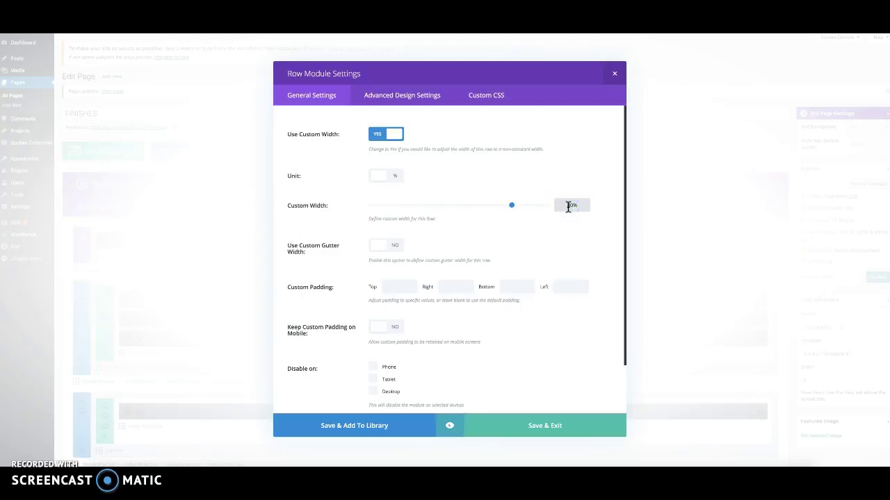
left_click(556, 426)
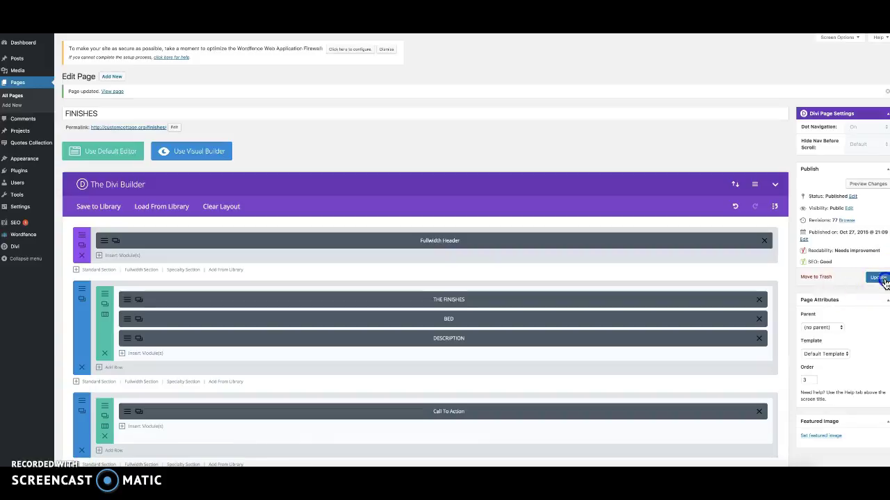
left_click(881, 279)
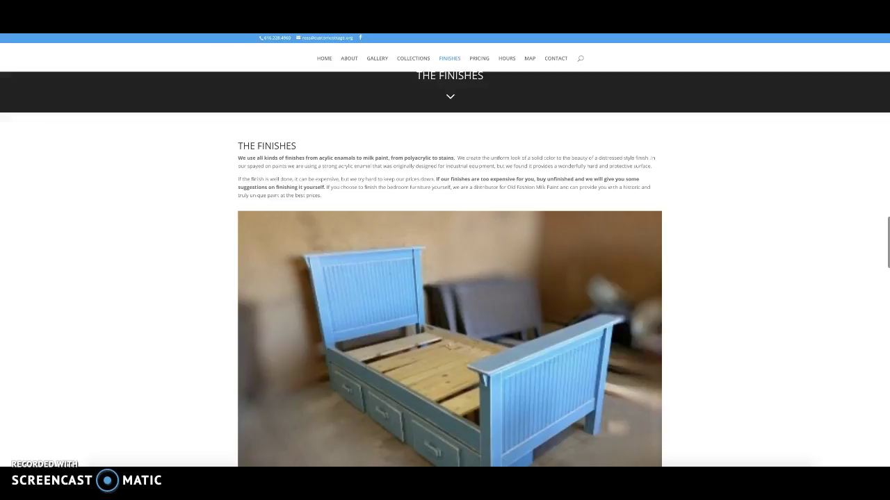
Reload the live Finishes page and examine the text and bed image at the 70% row width.
key("F5")
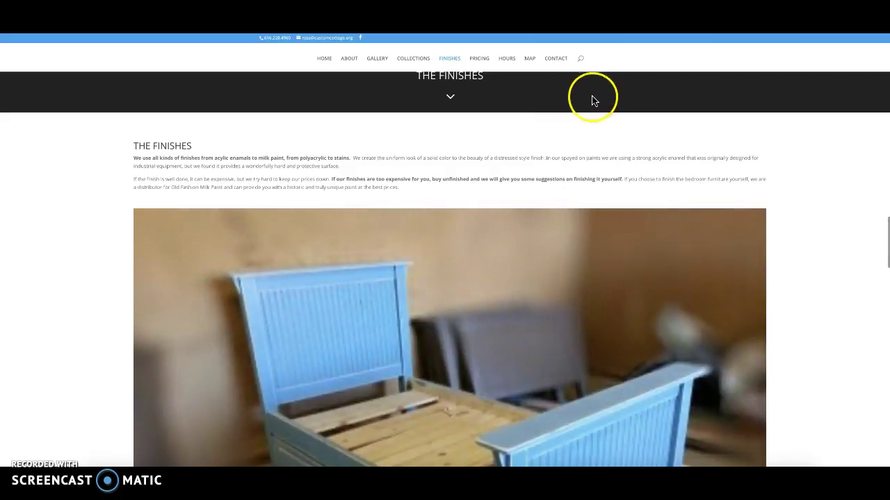
scroll(606, 135, "up", 1)
scroll(605, 135, "down", 2)
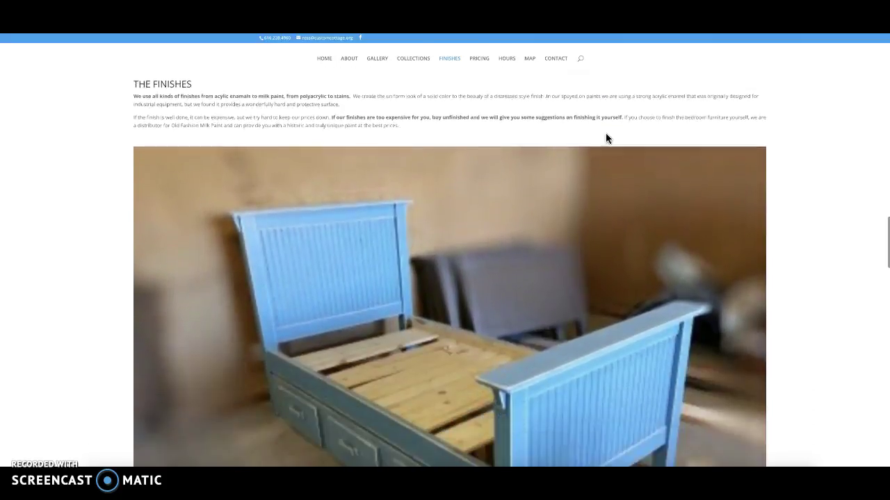
scroll(606, 138, "down", 6)
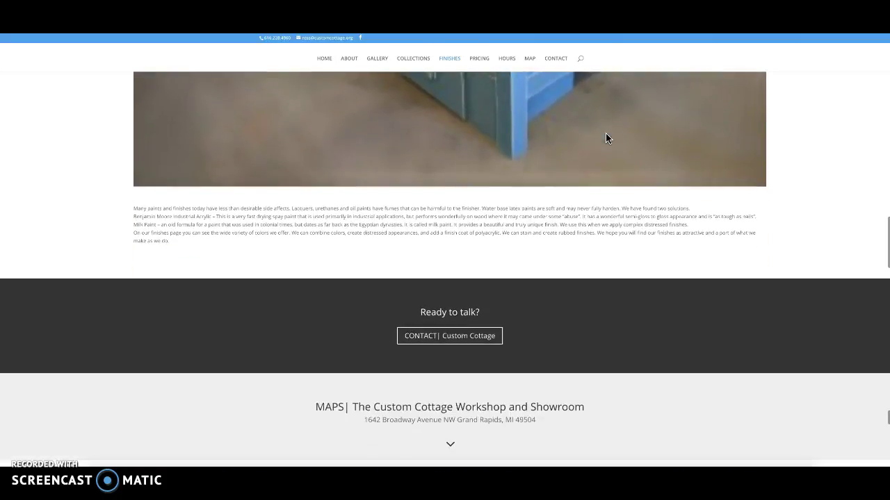
scroll(606, 139, "up", 6)
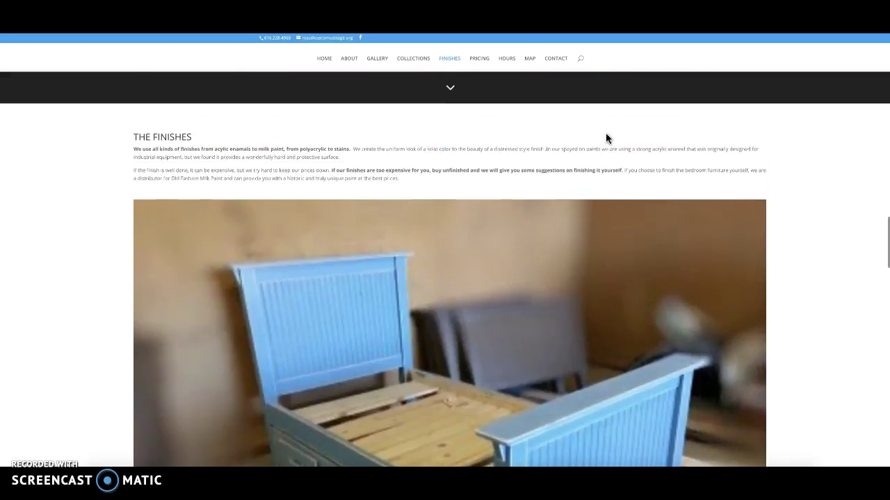
scroll(605, 138, "up", 2)
left_click(581, 144)
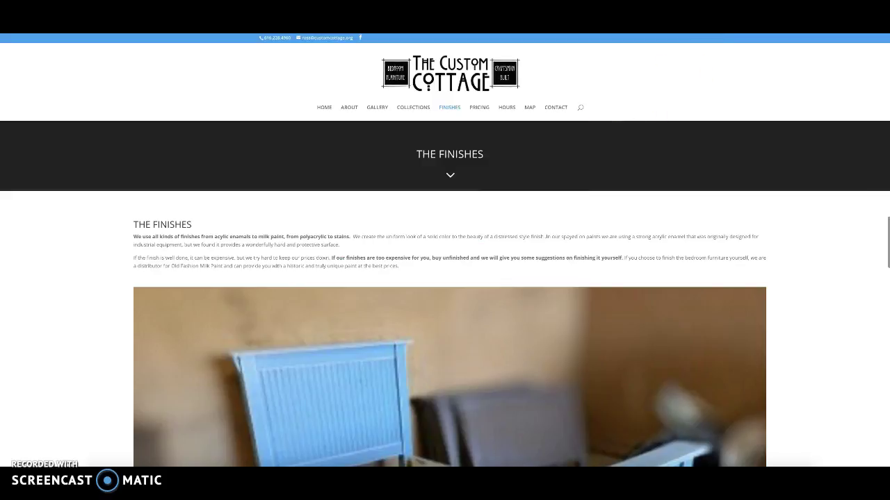
Switch the row's width unit to pixels, turn off the custom width option, set the width value to 1080px, save and update the page.
key("ctrl+Tab")
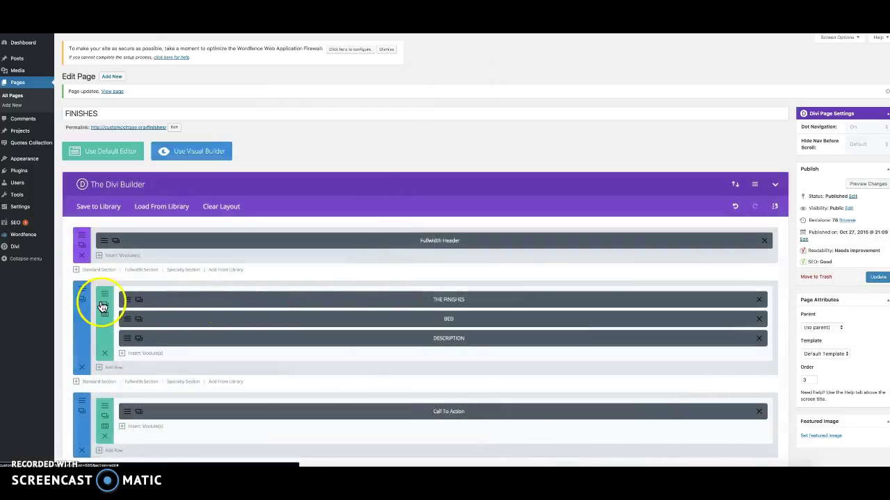
left_click(104, 298)
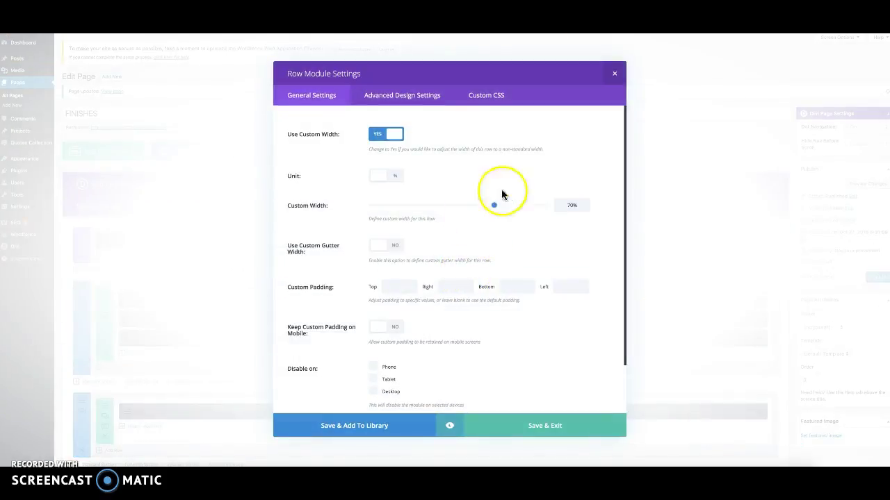
left_click(383, 179)
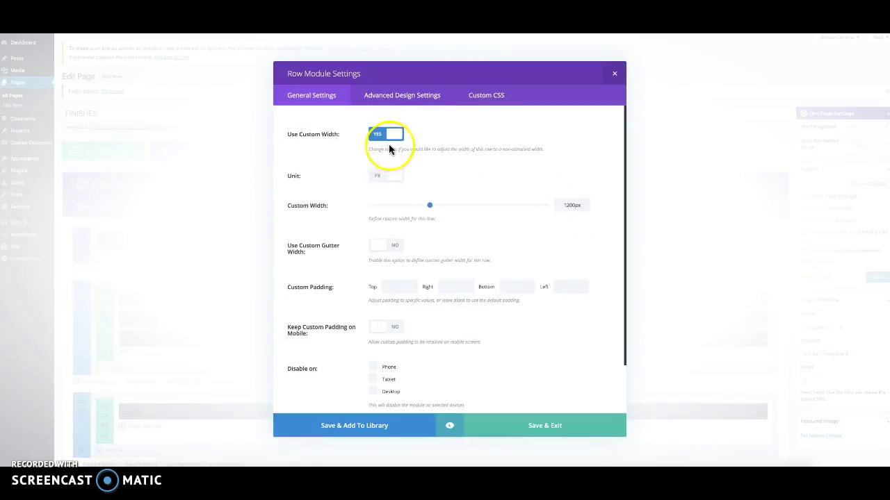
left_click(393, 134)
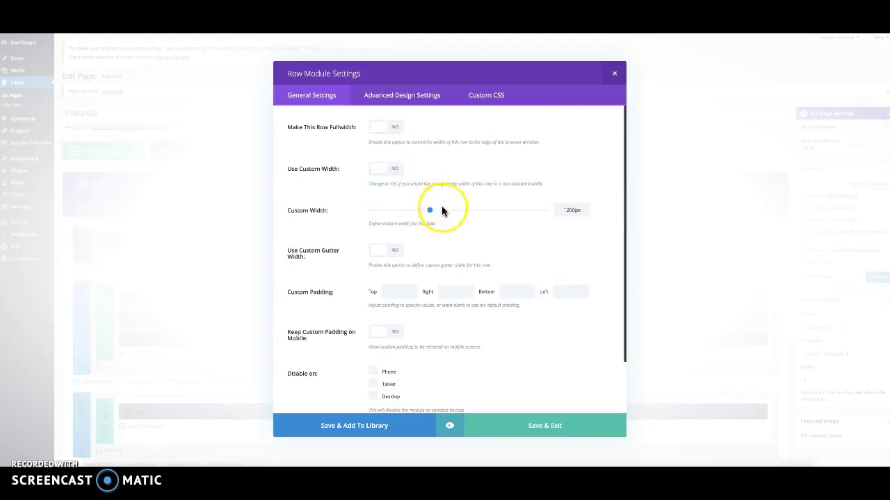
left_click(568, 210)
left_click(569, 212)
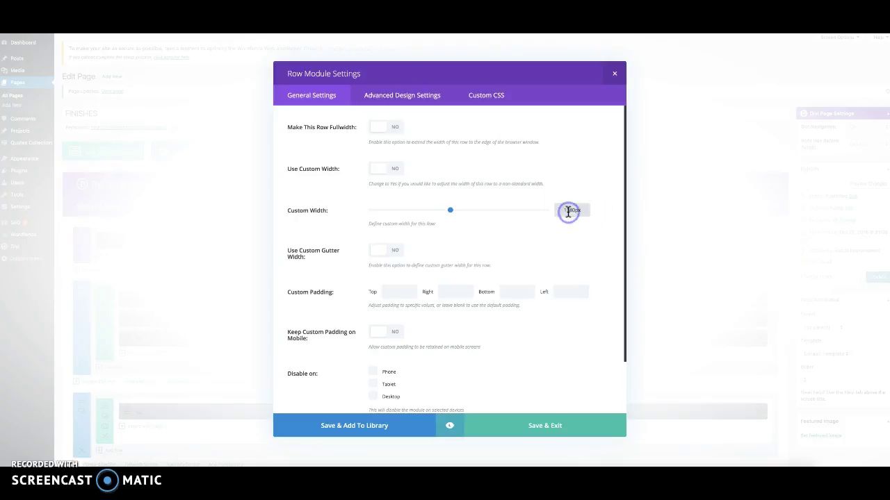
left_click(443, 210)
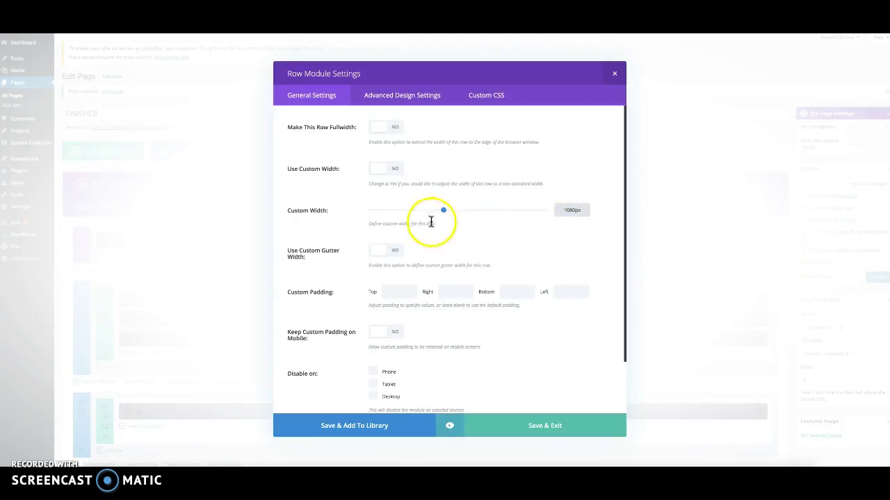
left_click(554, 427)
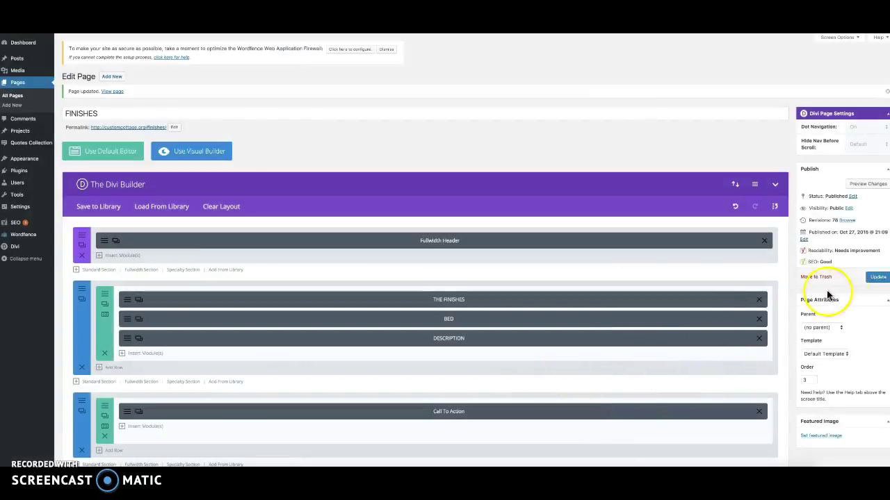
left_click(877, 278)
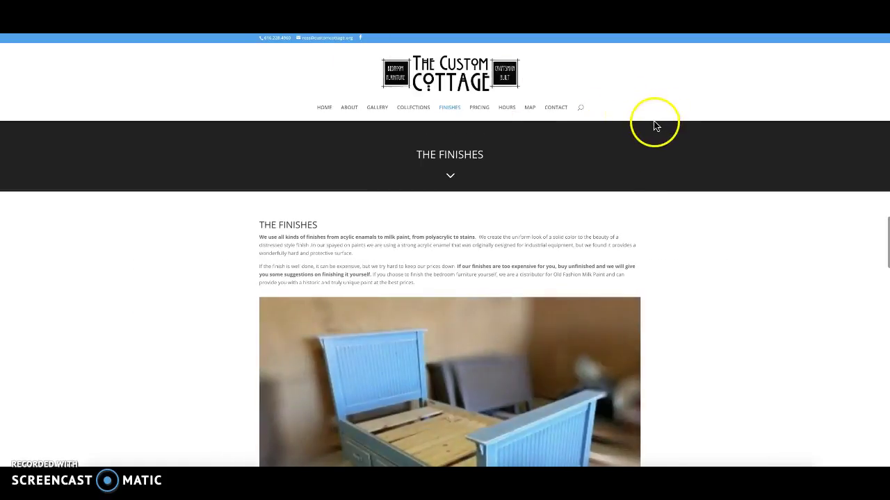
Examine the text and bed image on the live Finishes page with the row's custom width turned off.
scroll(655, 125, "down", 3)
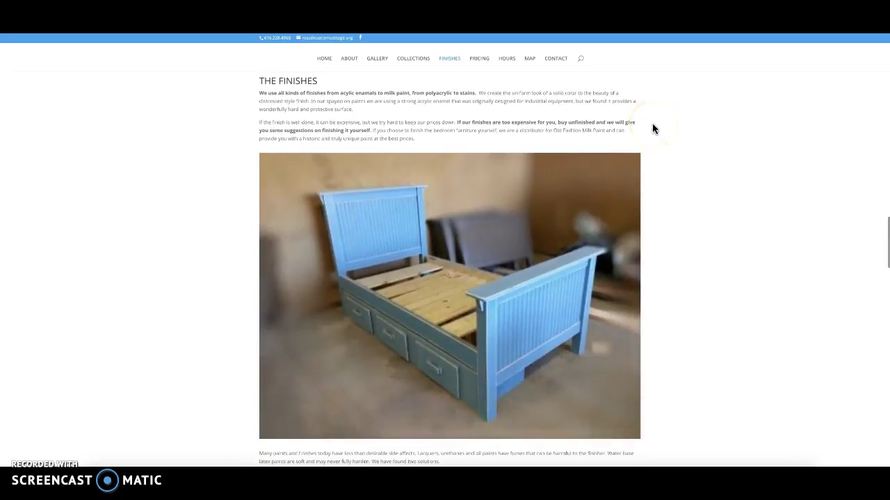
scroll(653, 129, "up", 3)
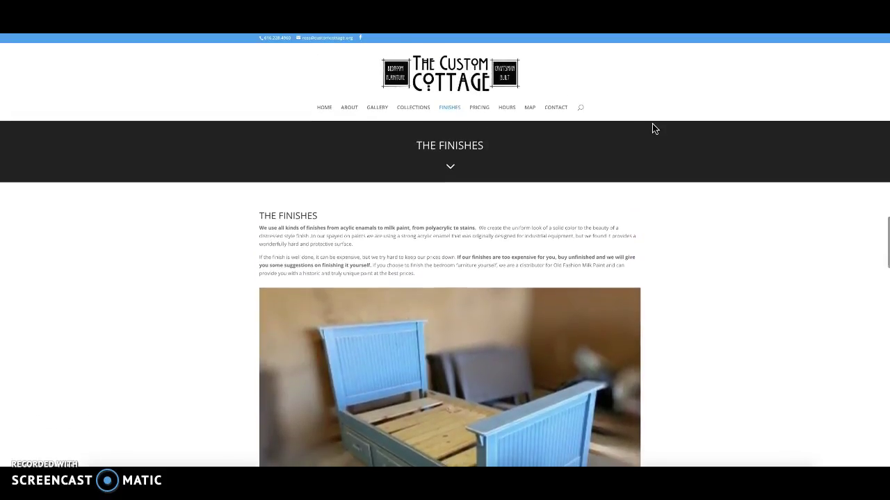
scroll(654, 128, "down", 5)
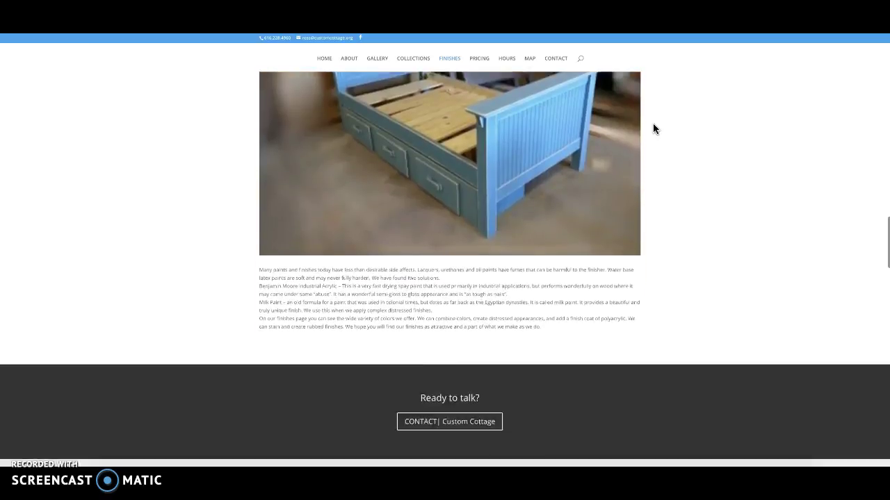
scroll(653, 129, "up", 2)
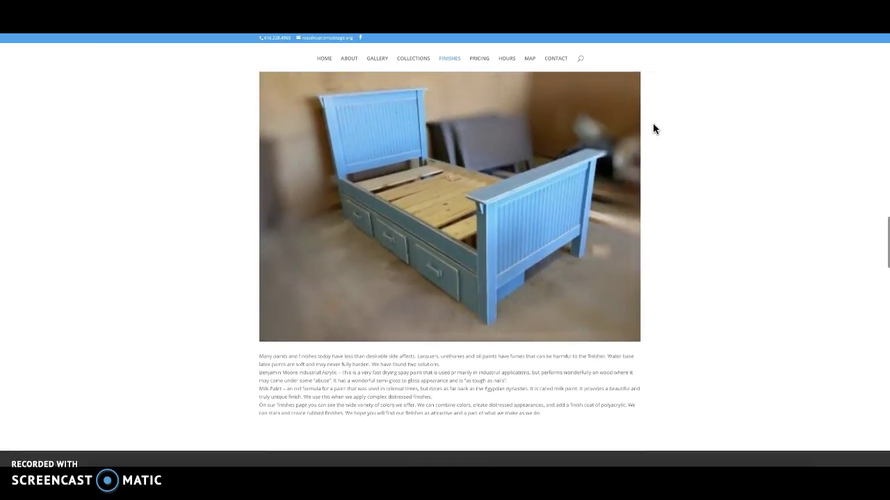
scroll(652, 128, "up", 3)
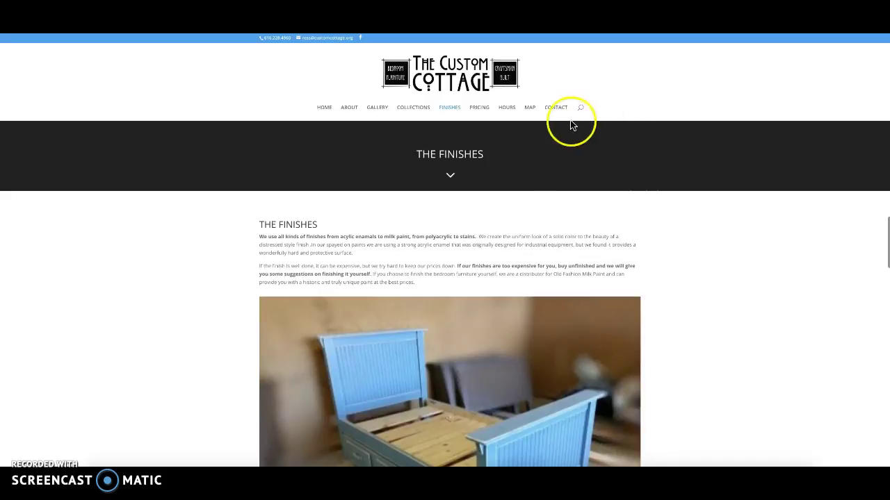
scroll(667, 60, "down", 1)
scroll(667, 60, "down", 1)
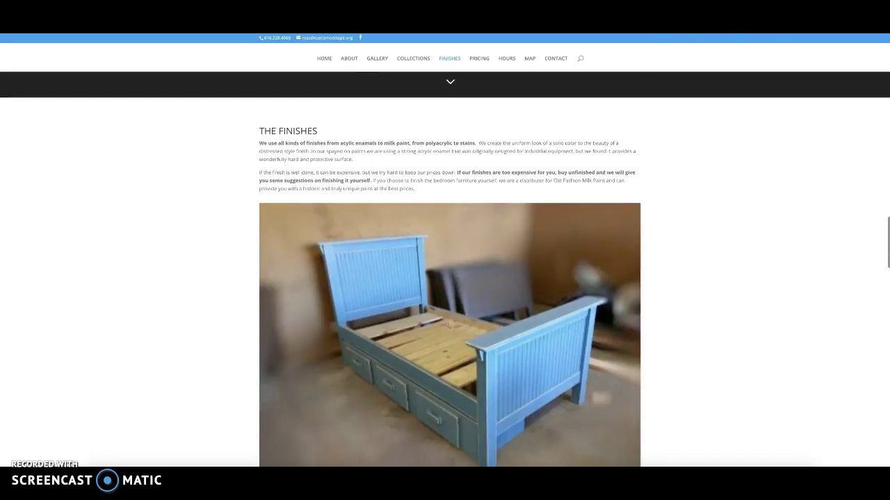